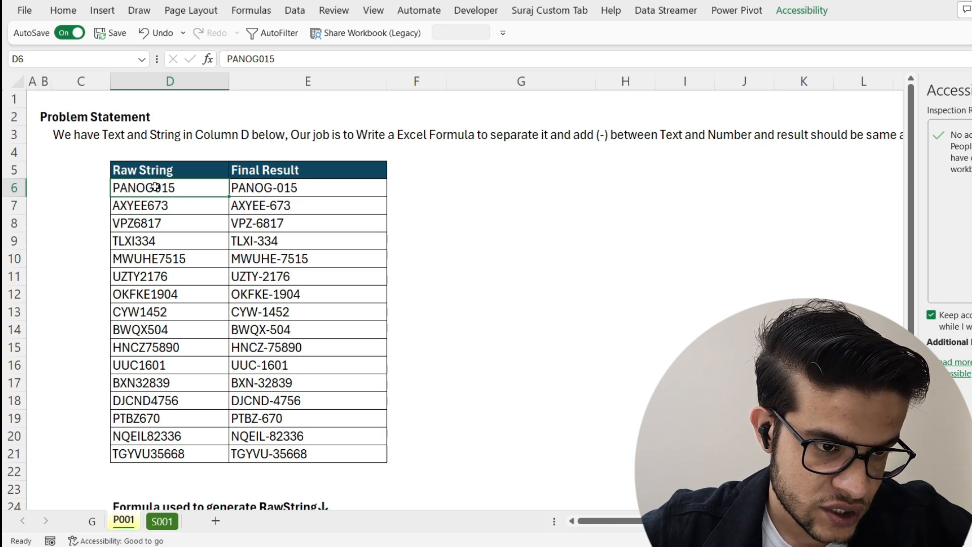
Step: Review the problem statement, the list of formulas to be used, and the raw strings on the solution sheet
left_click(129, 223)
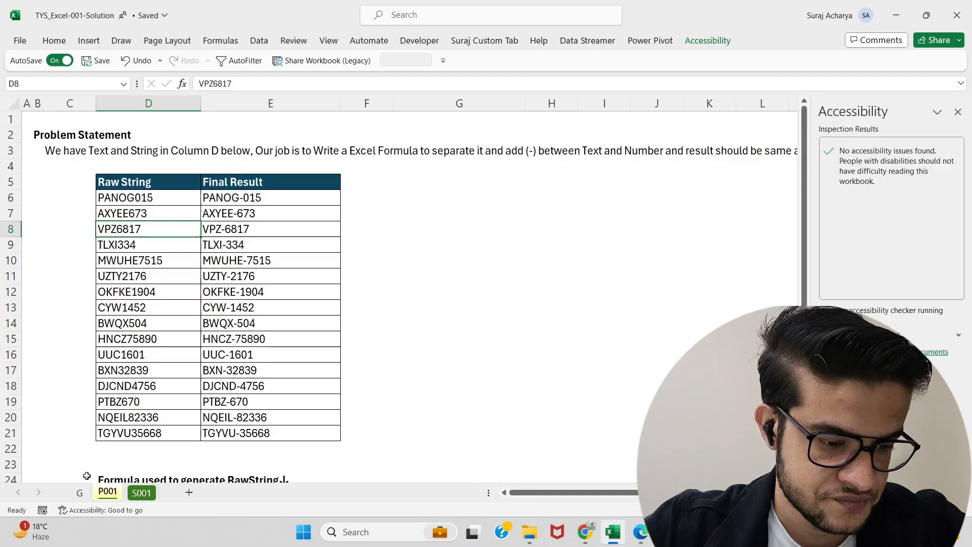
key("ctrl+Page_Up")
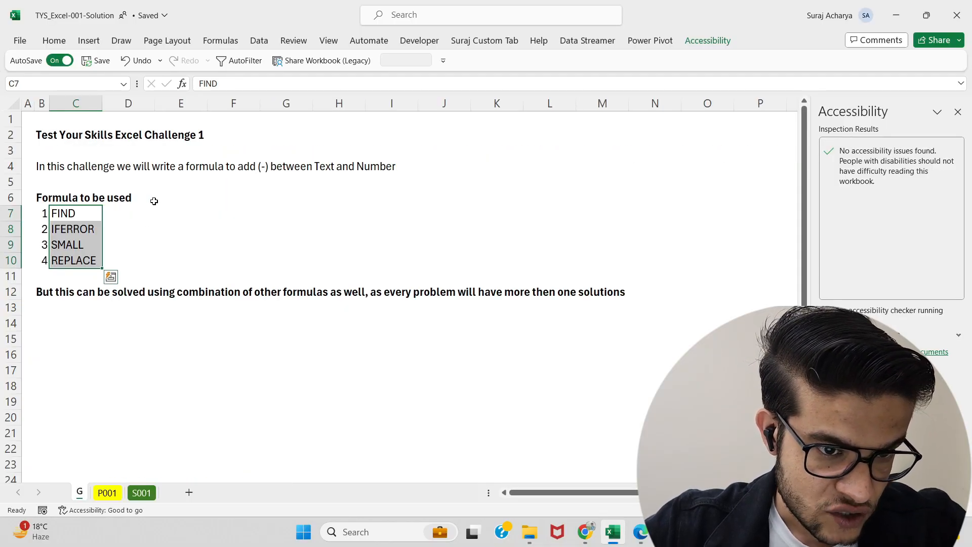
left_click_drag(76, 211, 71, 260)
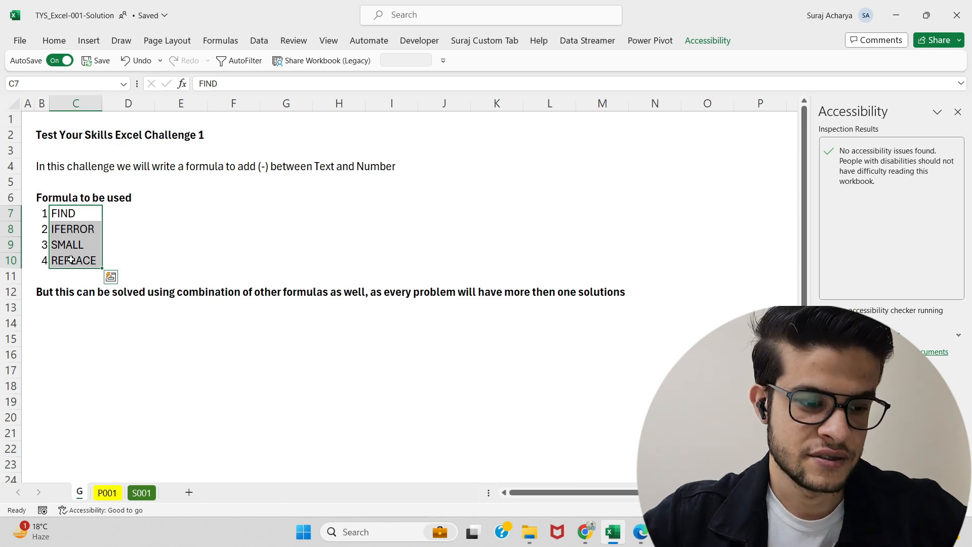
left_click(141, 492)
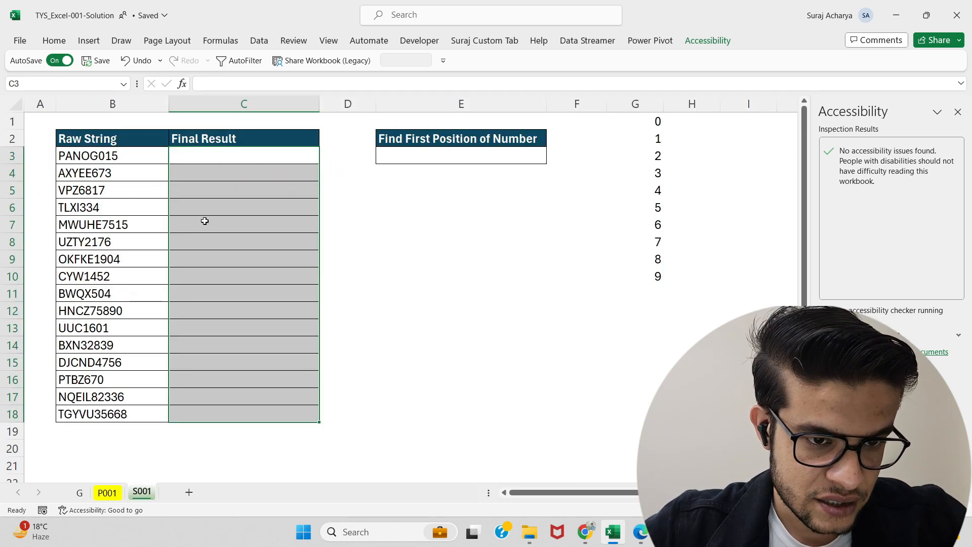
left_click(241, 178)
scroll(241, 177, "up", 2)
left_click(215, 154)
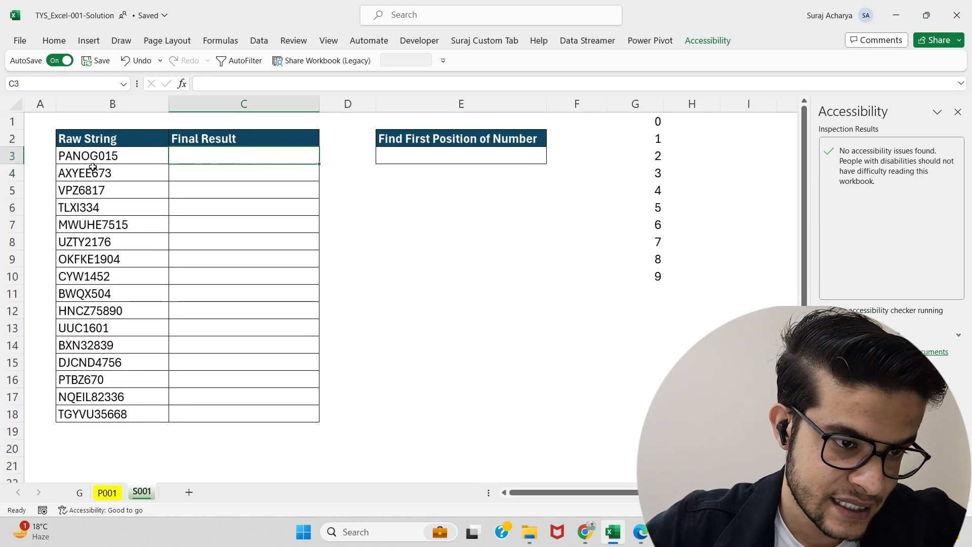
left_click(81, 207)
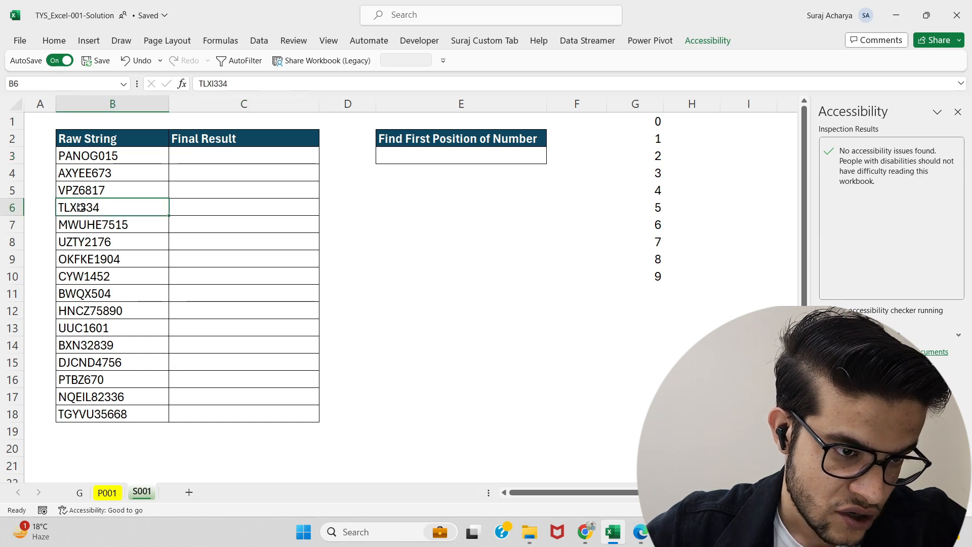
left_click(216, 156)
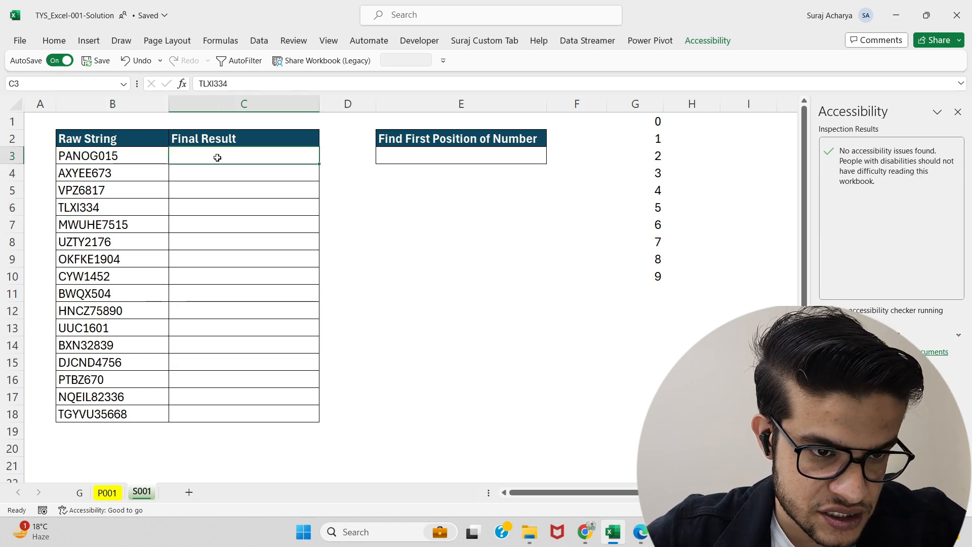
Step: Enter =FIND($G$1:$G$10,B3) in the first position cell to locate each digit 0–9 in the first raw string
left_click(468, 152)
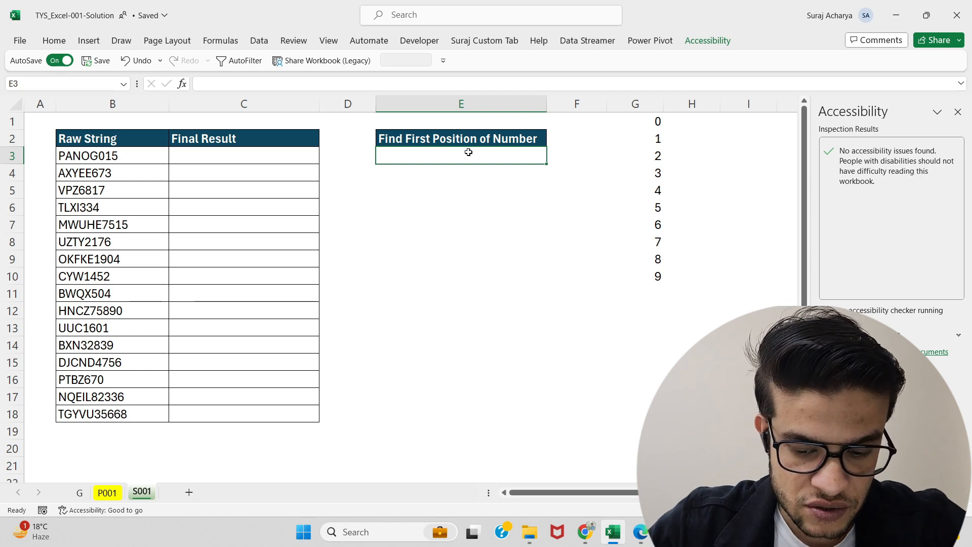
type("=find")
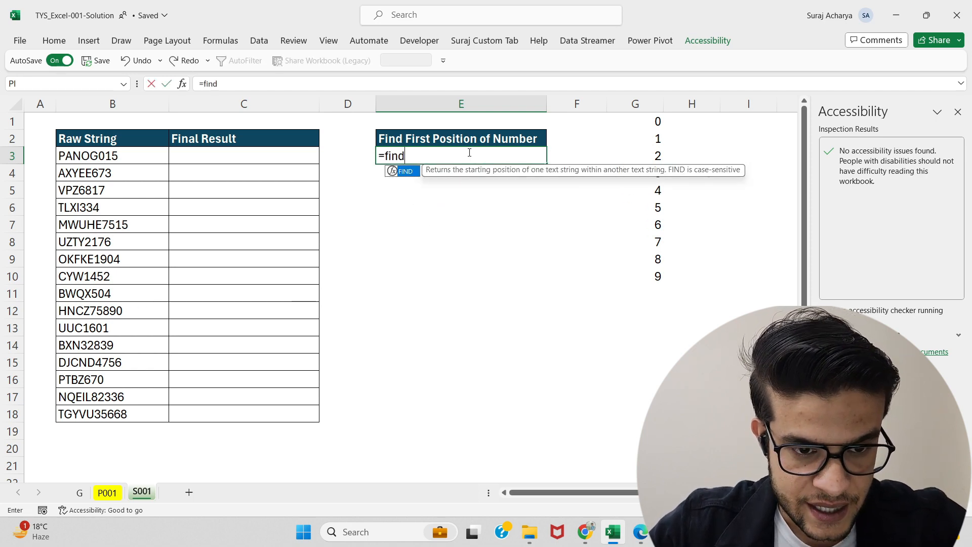
key("Tab")
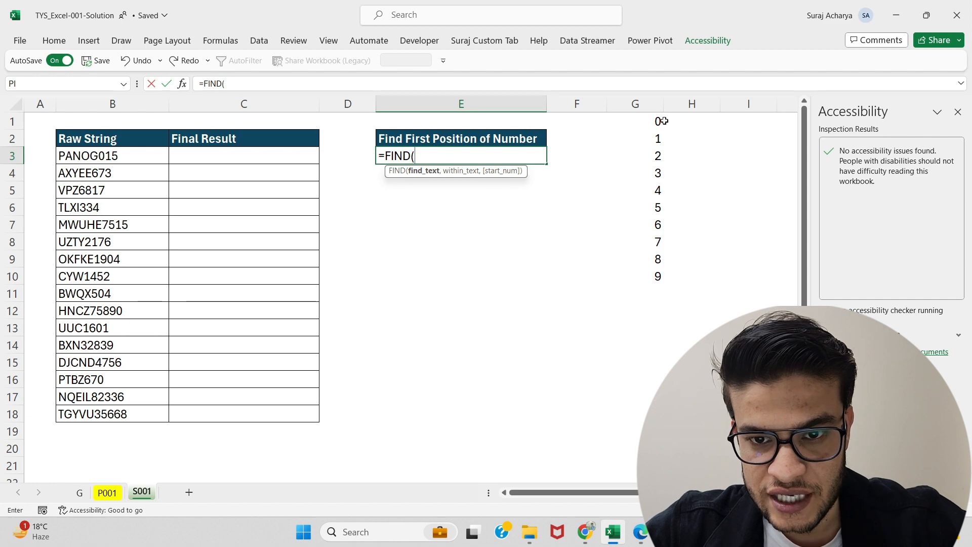
left_click_drag(656, 121, 655, 276)
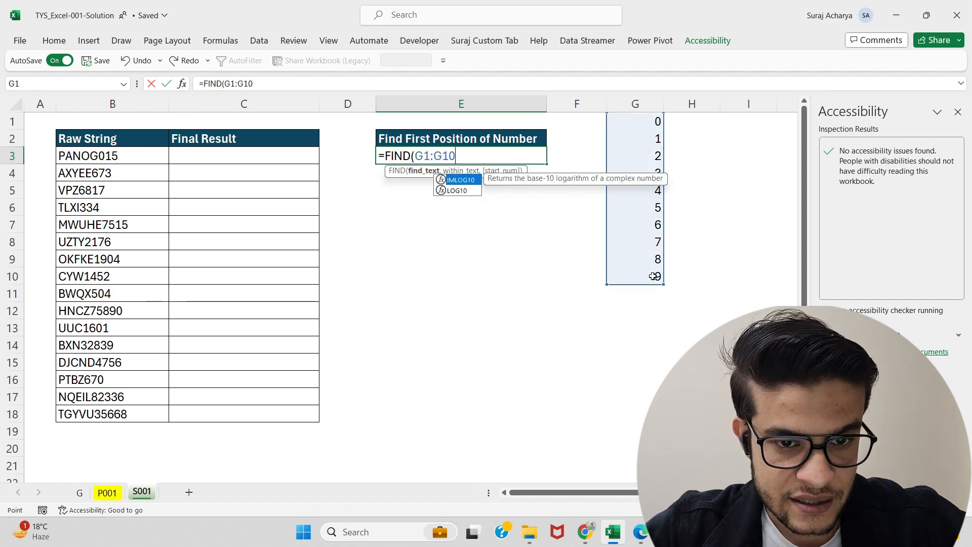
key("F4")
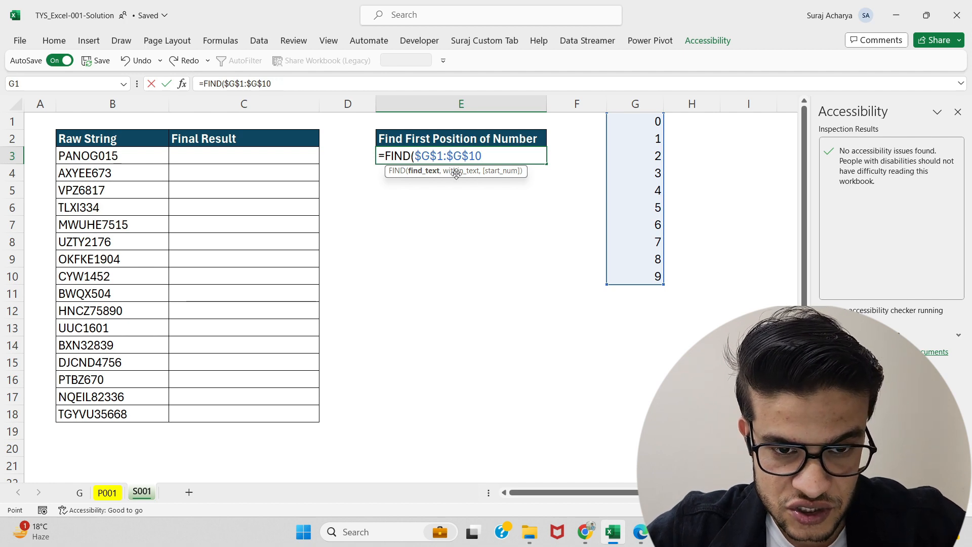
type(",")
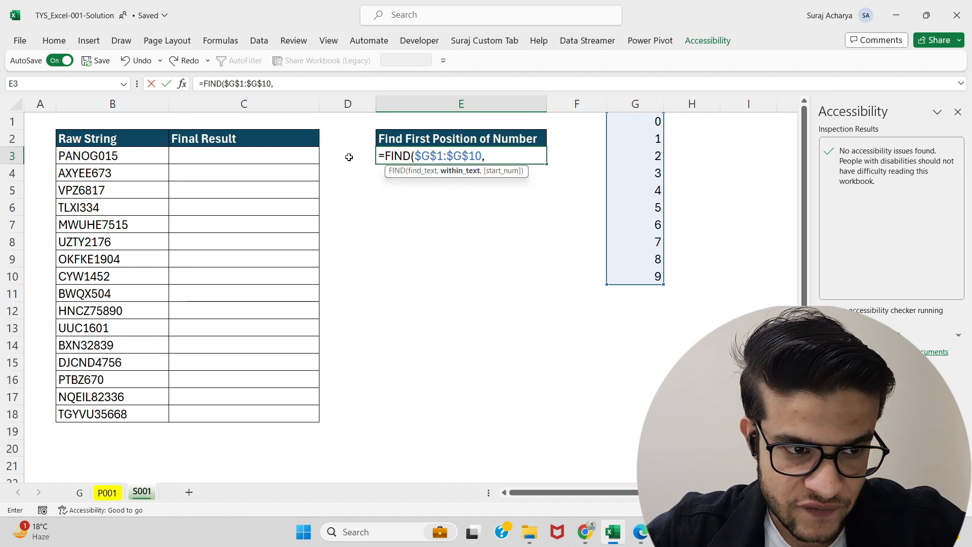
left_click(110, 157)
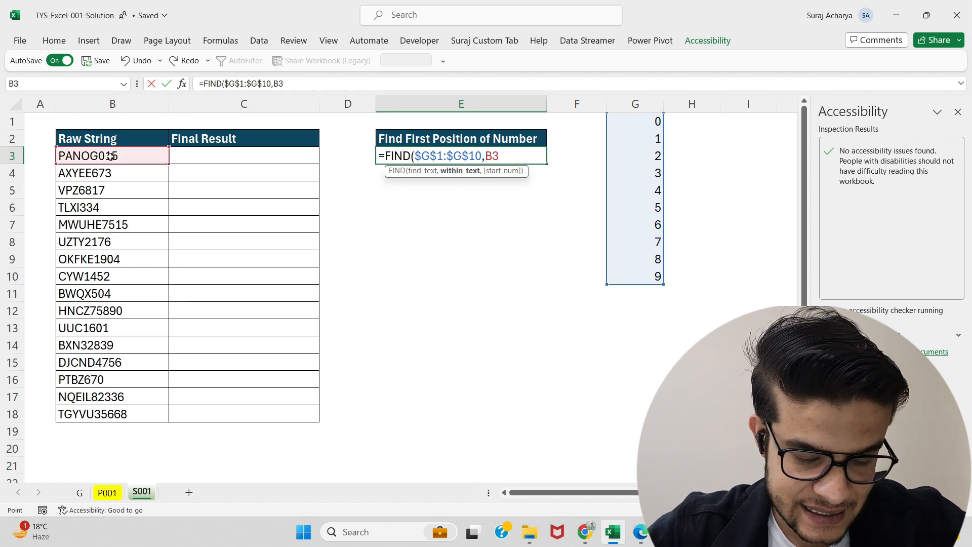
type(")")
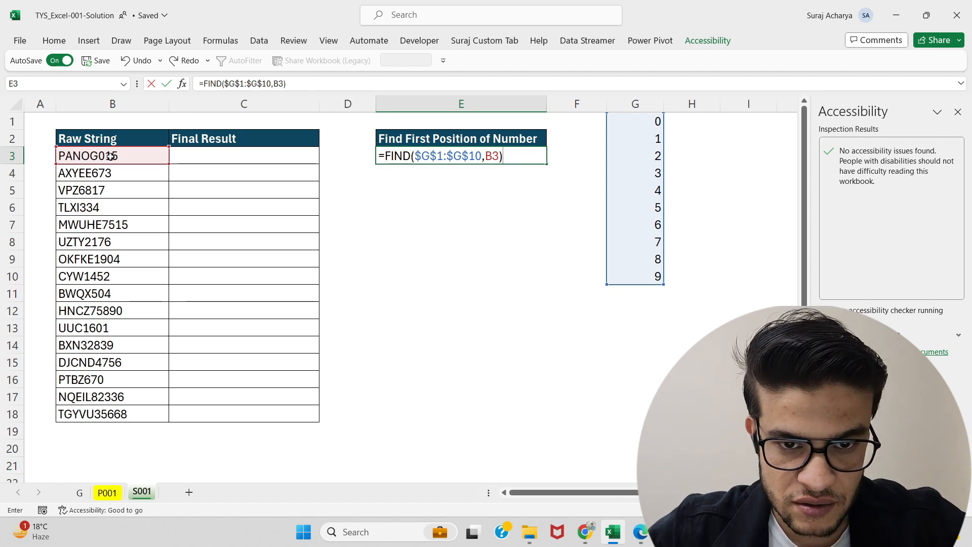
key("Return")
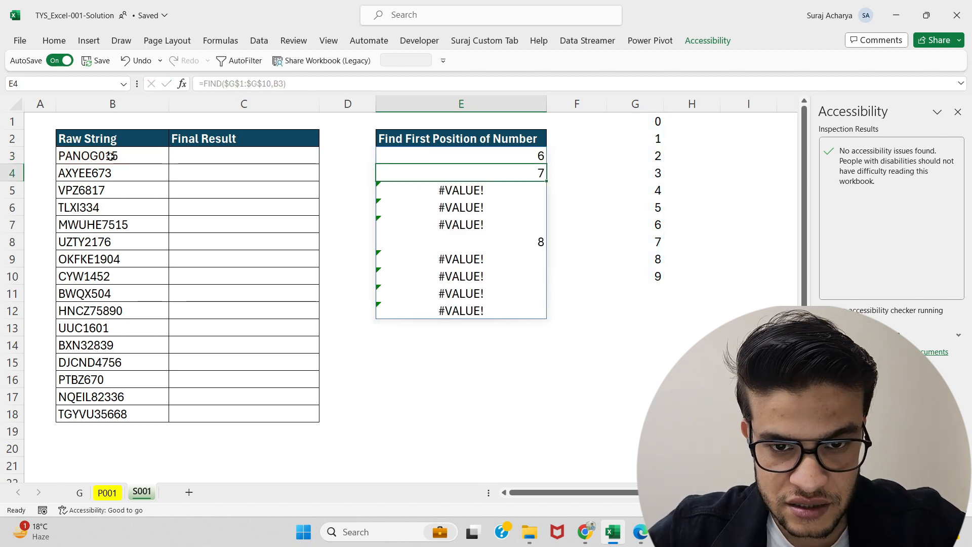
Step: Inspect the spilled FIND results against the digit list and the raw string
key("Up")
key("Down")
key("Up")
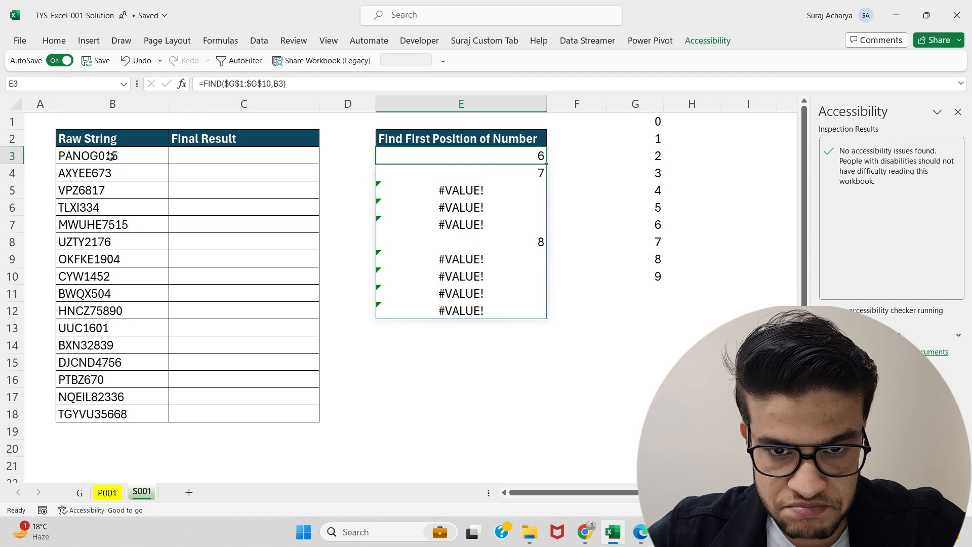
key("Down")
key("Up")
key("Down")
key("Down")
key("Down")
key("Down")
key("Down")
key("Down")
key("Up")
key("Up")
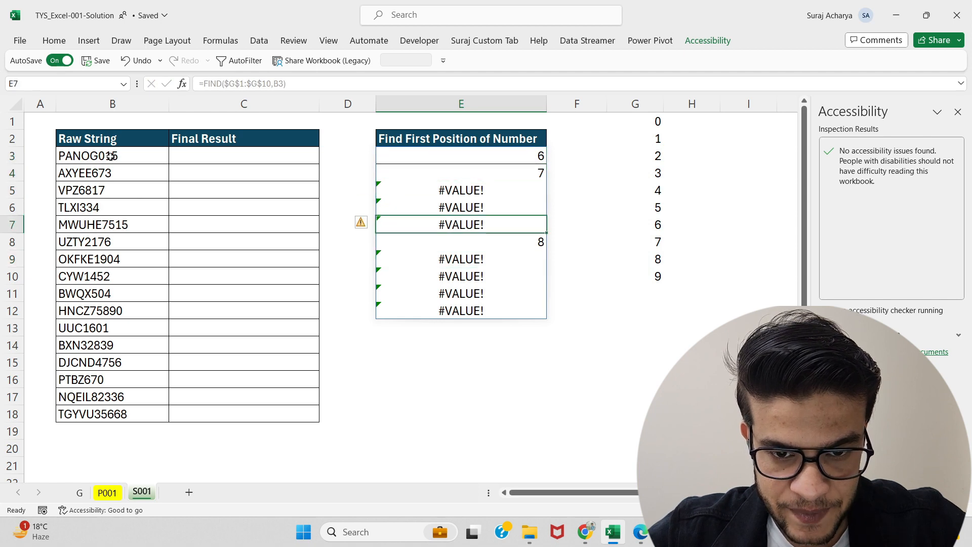
key("Up")
key("Up")
key("Up")
key("Up")
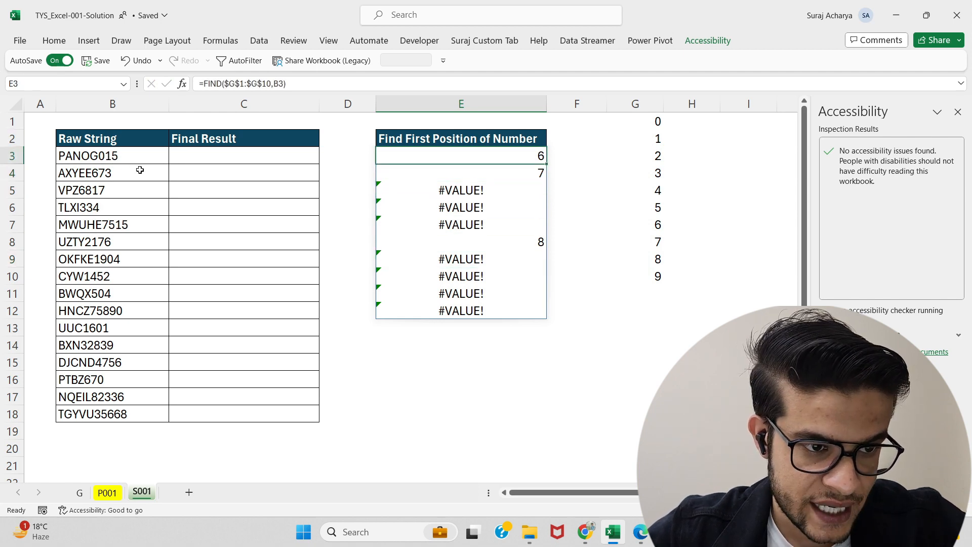
left_click(646, 121)
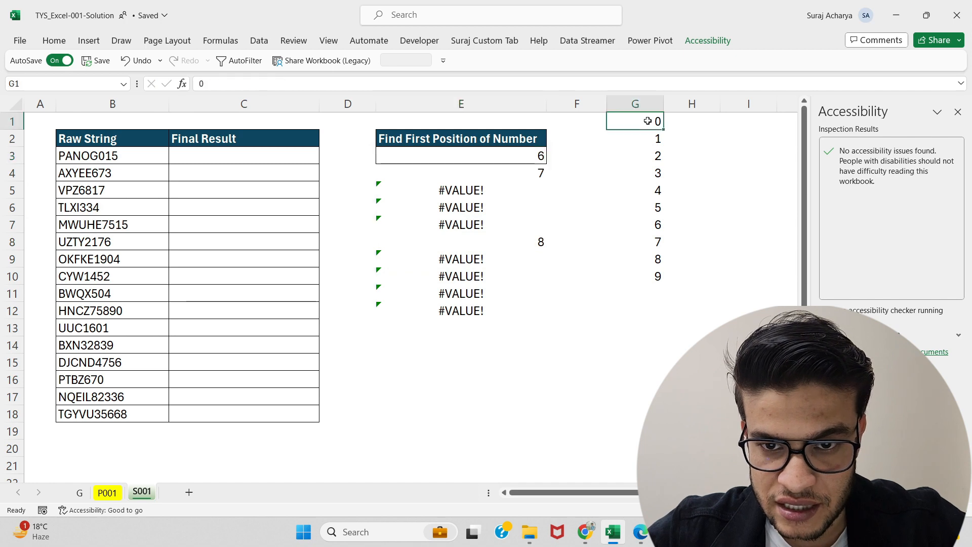
left_click(529, 167)
left_click(649, 146)
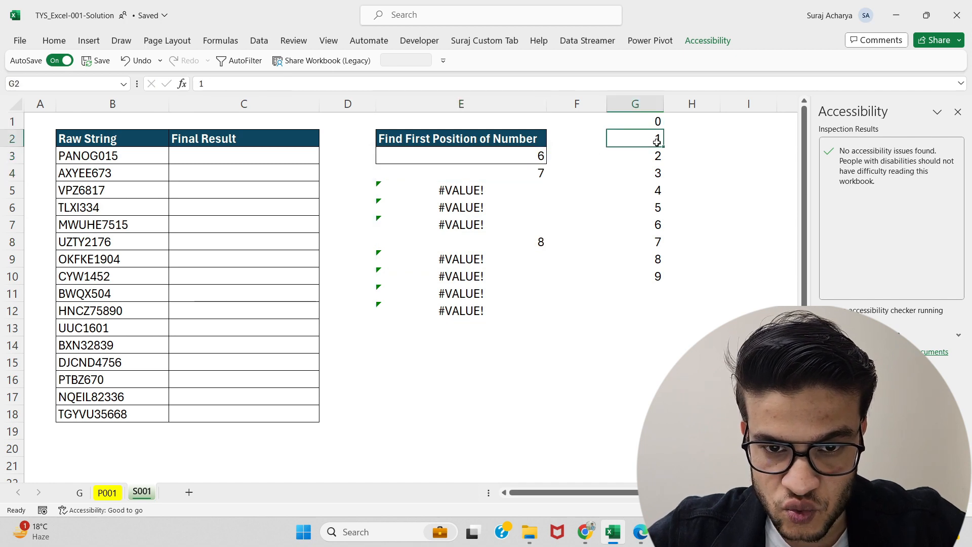
left_click(529, 254)
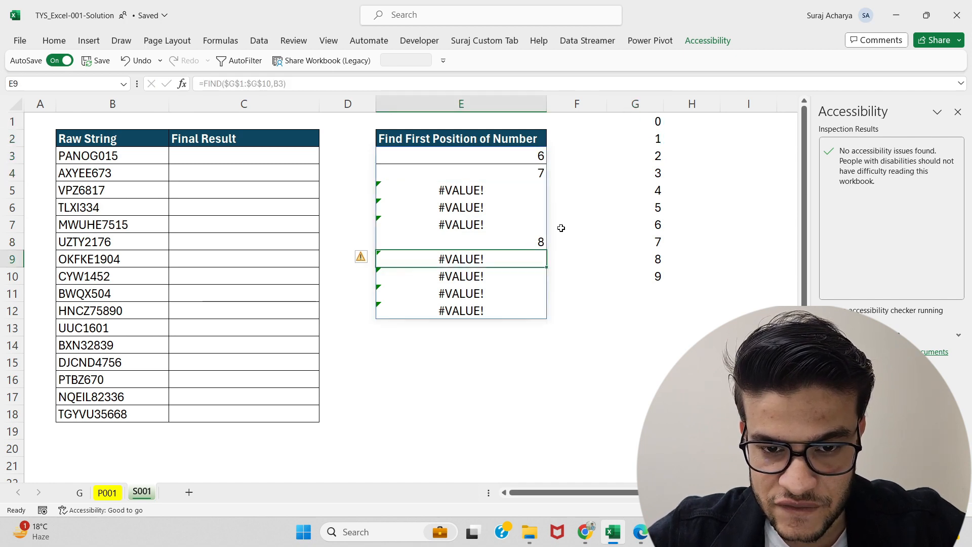
left_click(540, 239)
left_click(662, 208)
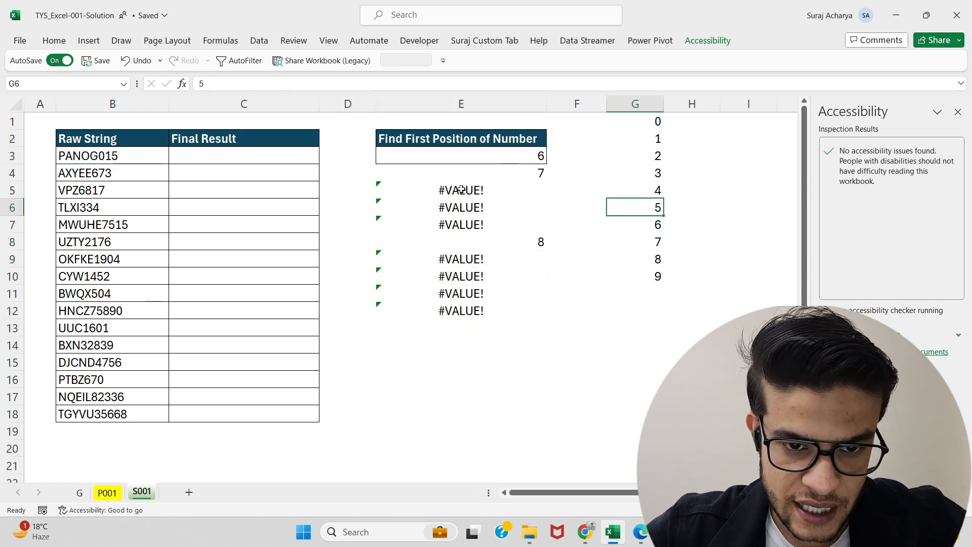
left_click_drag(460, 190, 460, 236)
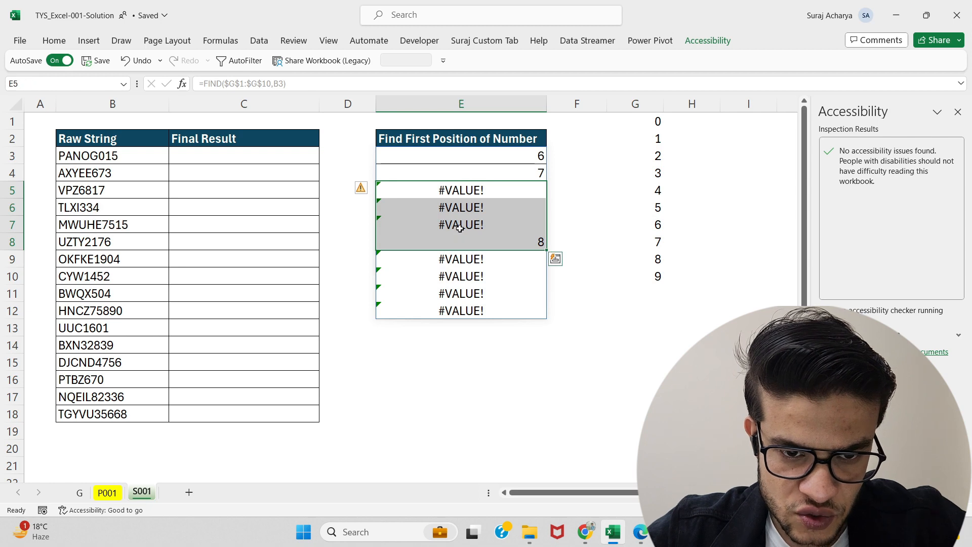
left_click(465, 195)
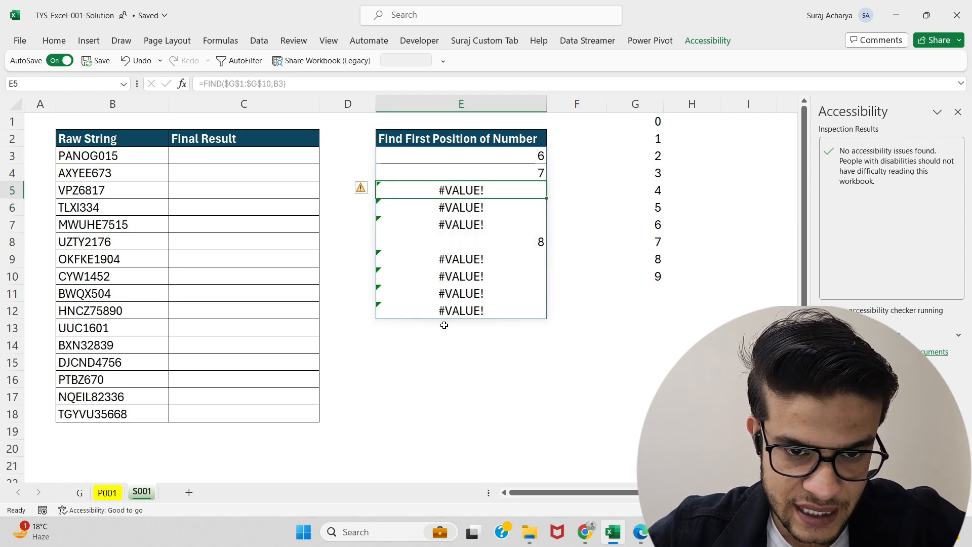
Step: Wrap the FIND formula in IFERROR so errors return blank: =IFERROR(FIND($G$1:$G$10,B3),"")
left_click(427, 152)
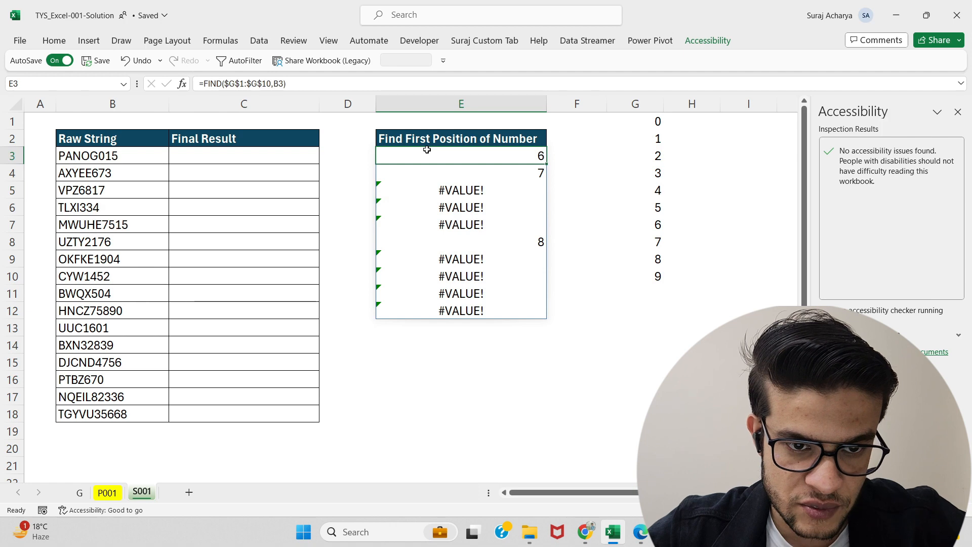
left_click(202, 83)
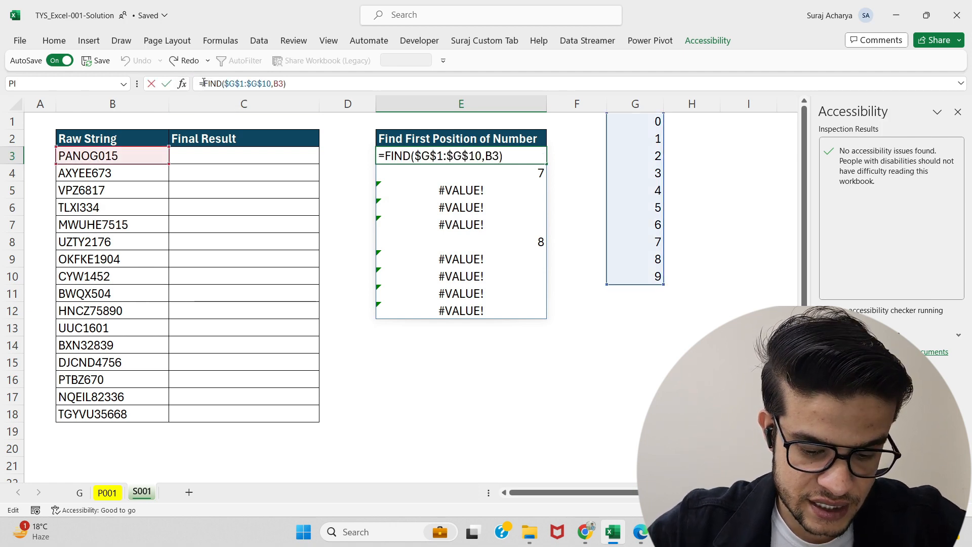
type("IFERROR(")
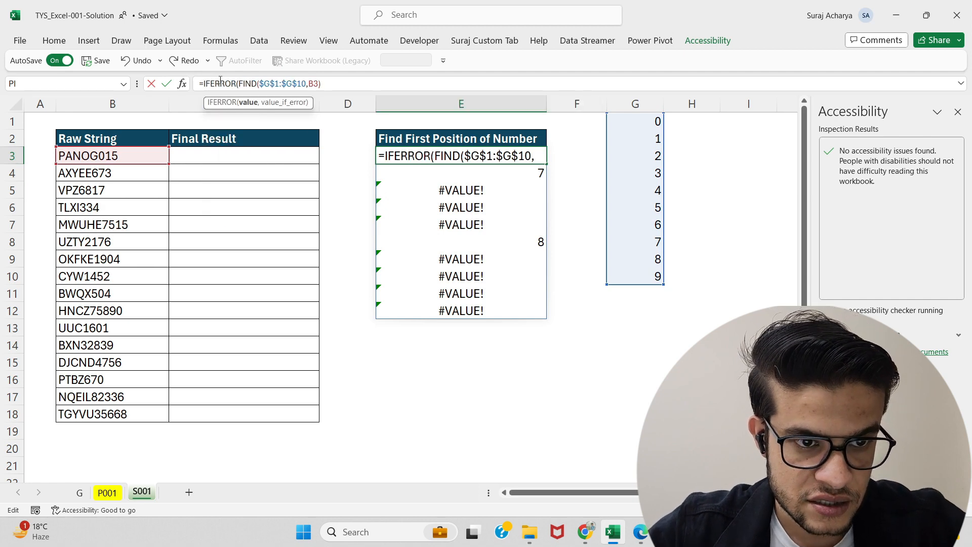
left_click(339, 81)
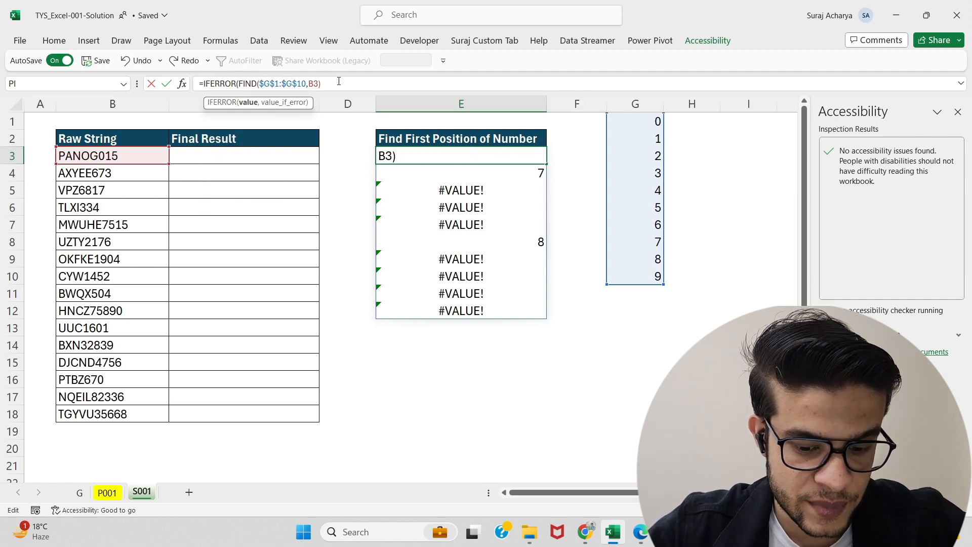
type(",\"\")")
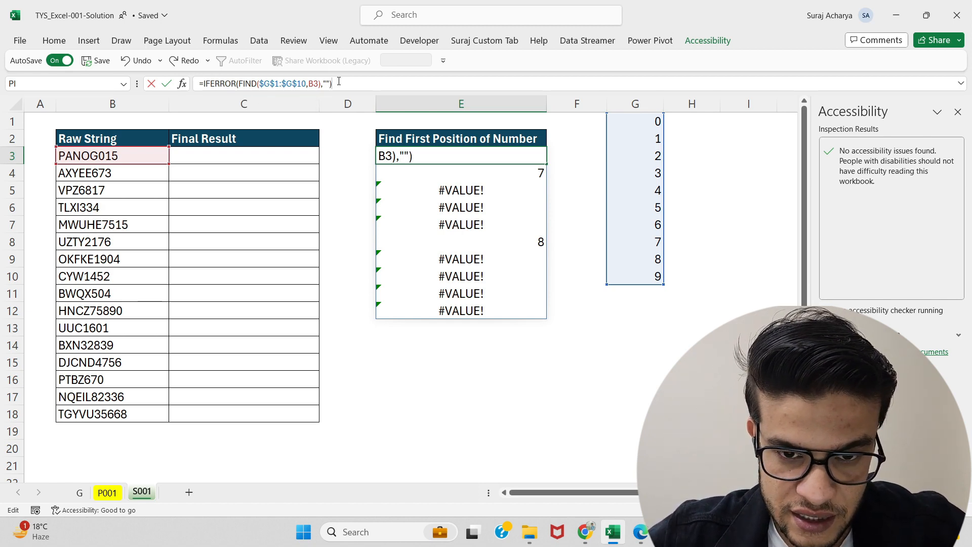
key("Return")
Step: Check the IFERROR results down the spilled range
key("Up")
key("Down")
key("Down")
key("Down")
key("Down")
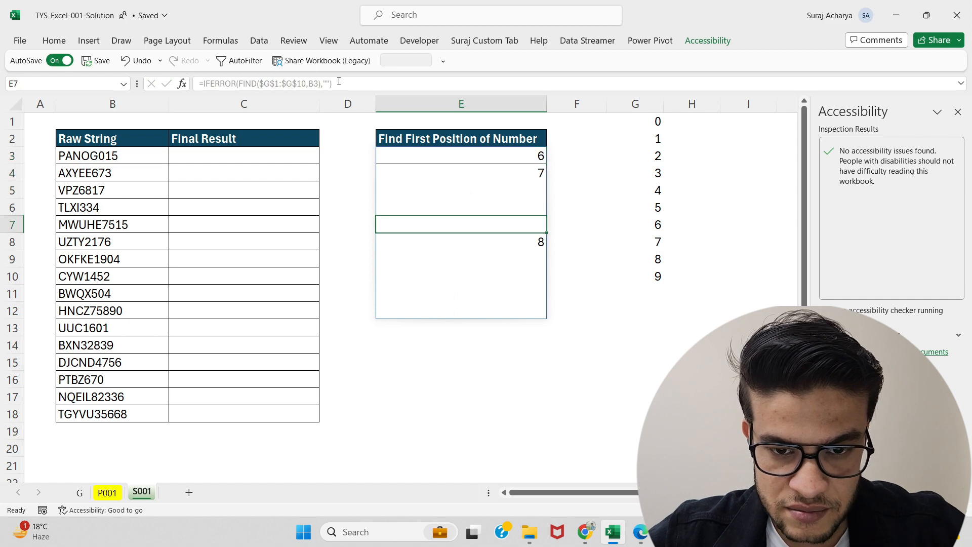
key("Down")
key("Up")
key("Up")
Step: Wrap the position formula in SMALL with k of 1: =SMALL(IFERROR(FIND($G$1:$G$10,B3),""),1)
key("Down")
key("Down")
key("ctrl+Up")
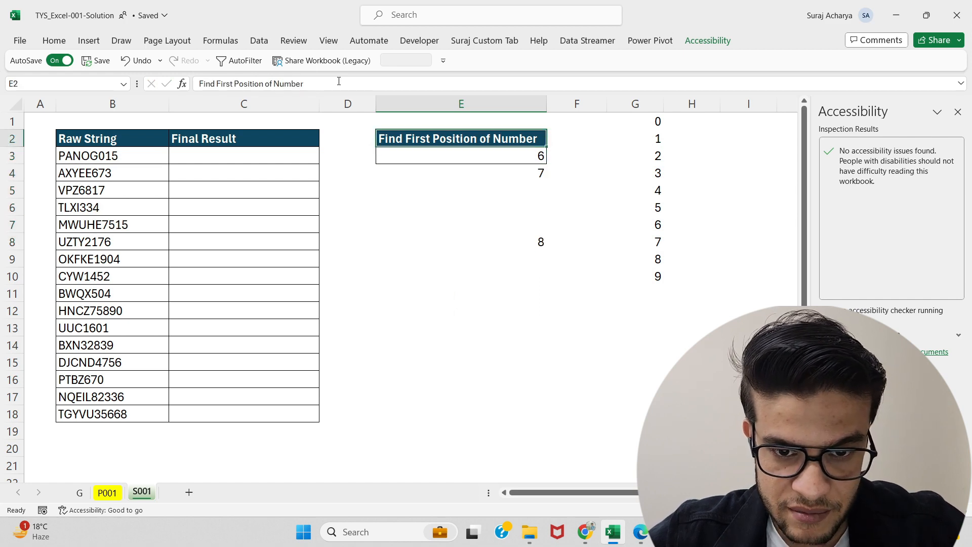
key("Down")
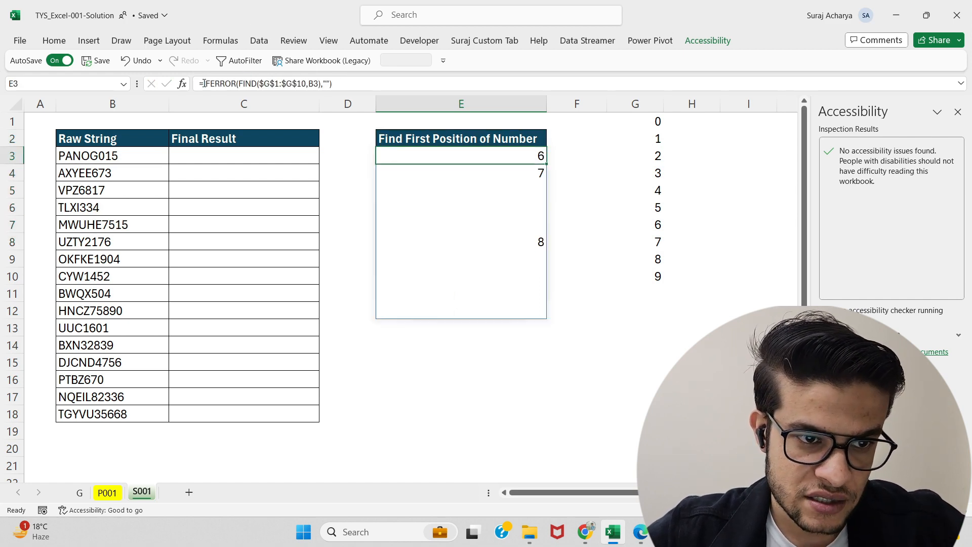
left_click(204, 83)
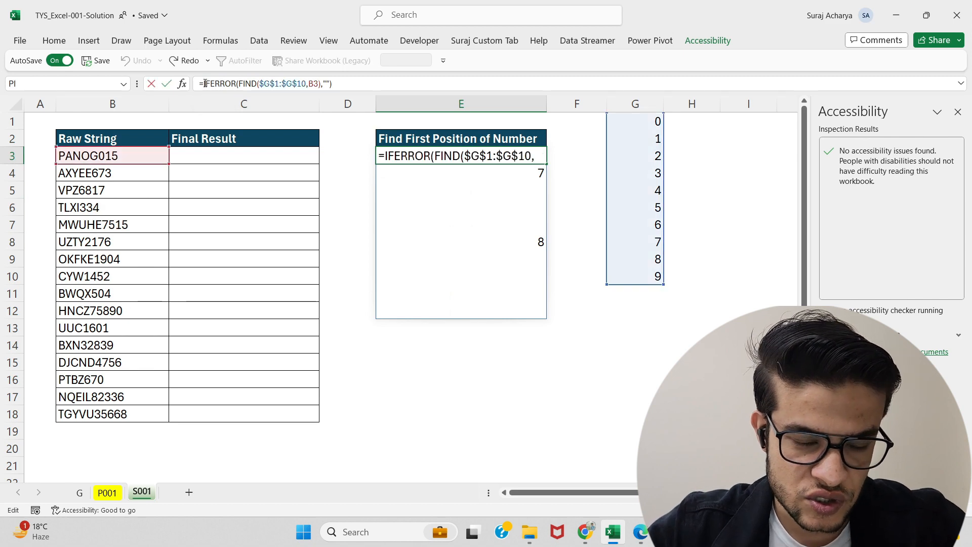
type("sm")
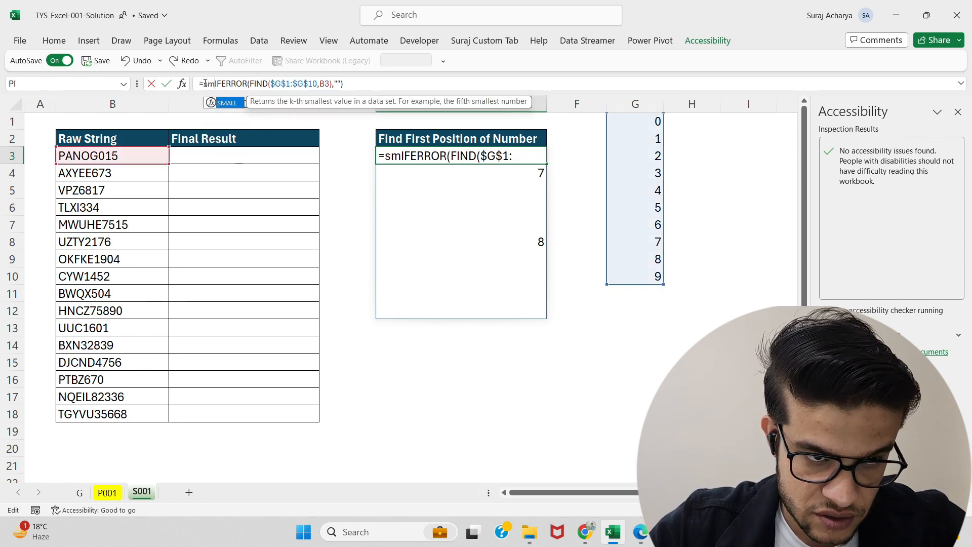
key("Tab")
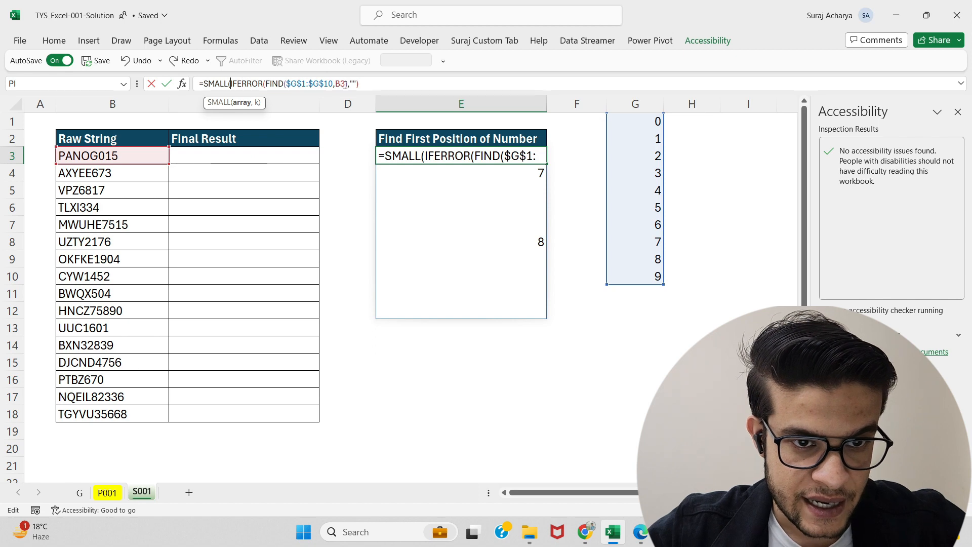
left_click(363, 83)
type(",")
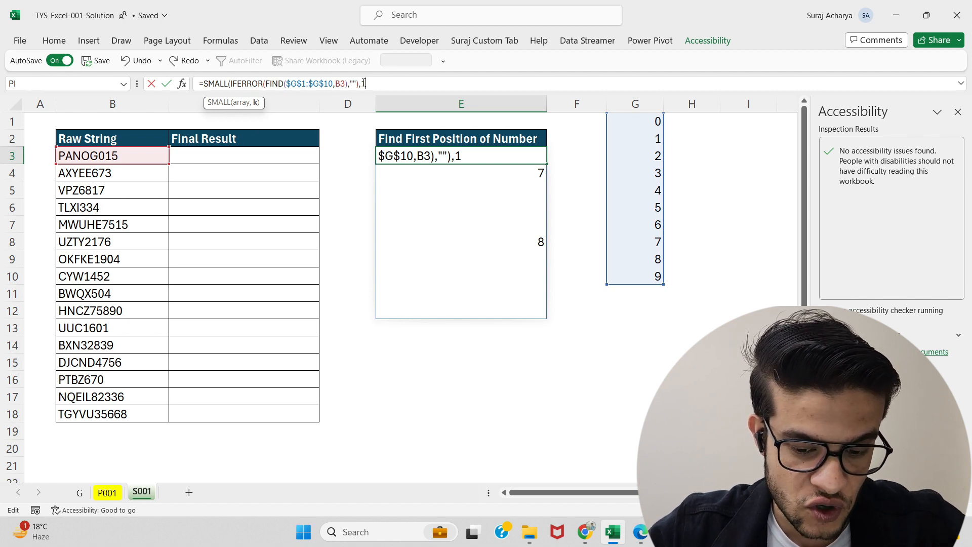
type("1)")
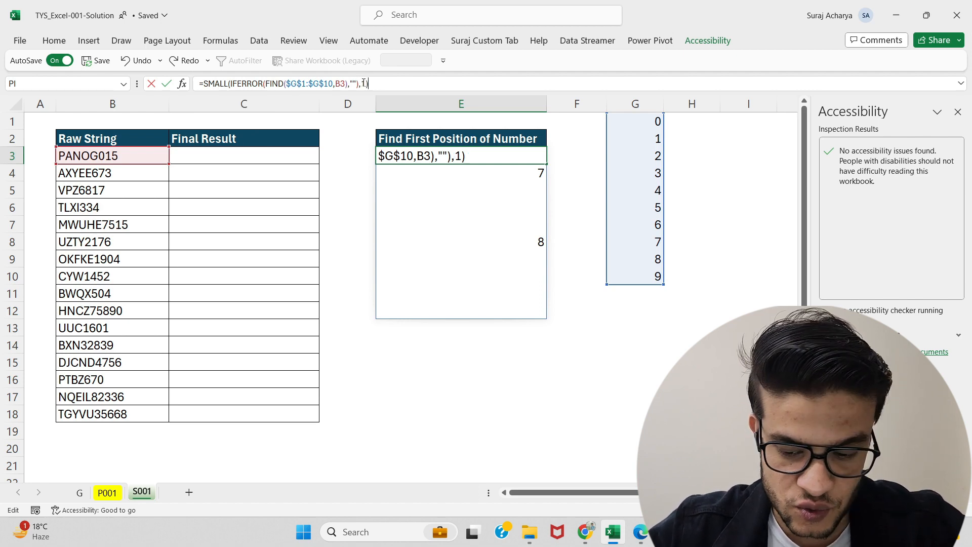
key("Return")
key("Up")
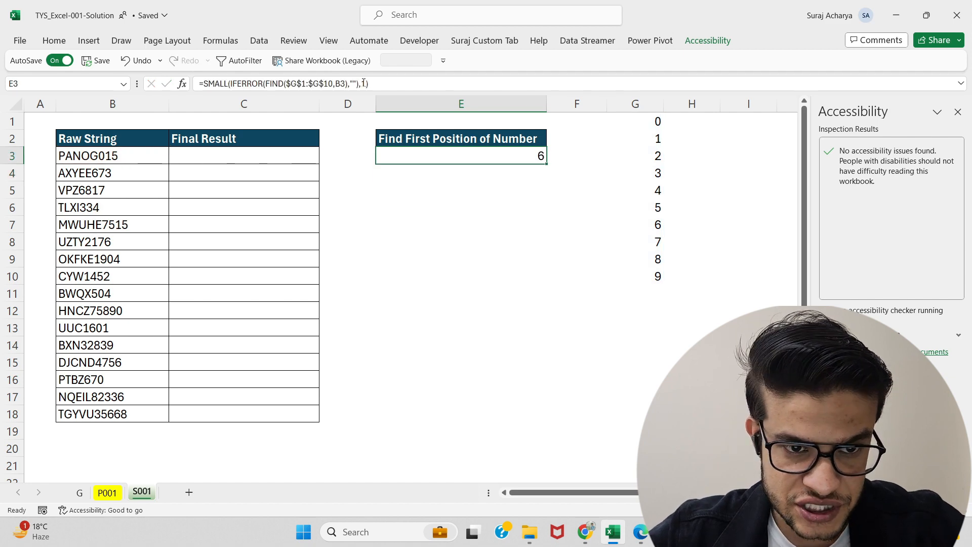
key("Left")
key("Left")
key("Left")
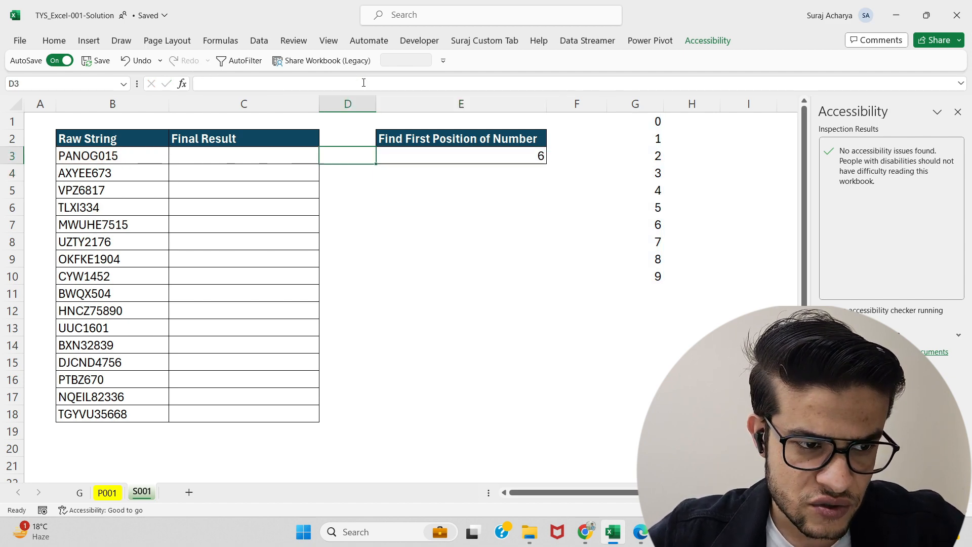
key("Right")
key("Right")
key("Right")
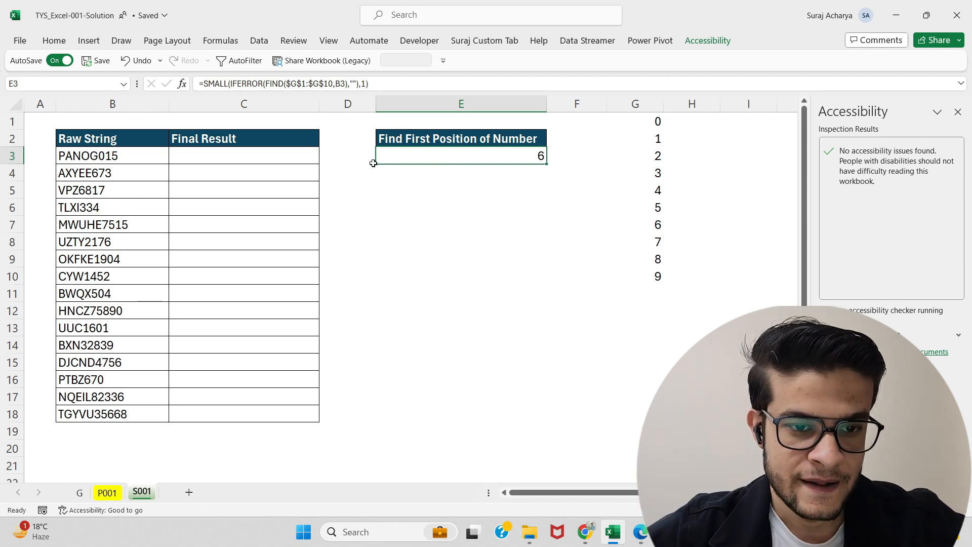
Step: Copy the text of the SMALL formula from the first position cell without changing it
left_click(293, 155)
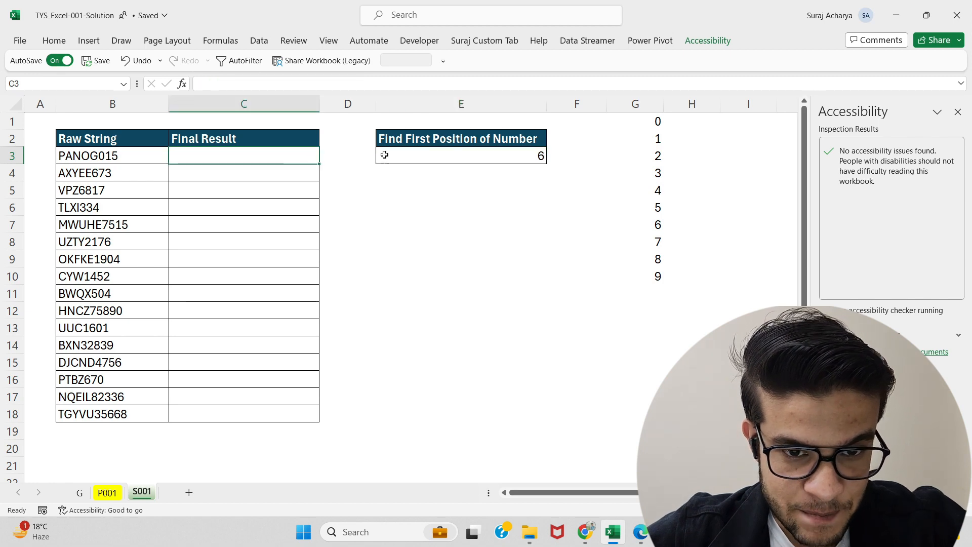
left_click(426, 154)
left_click_drag(370, 83, 202, 83)
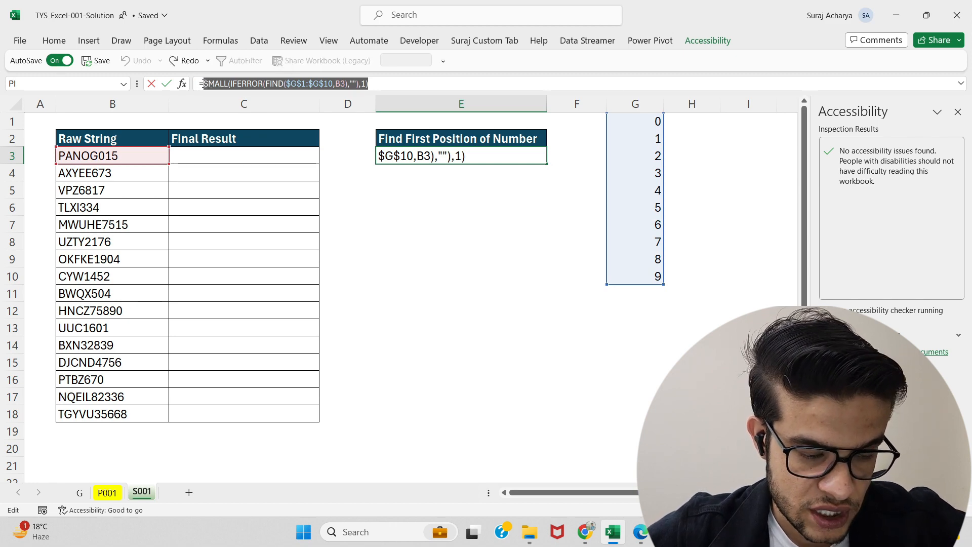
key("Escape")
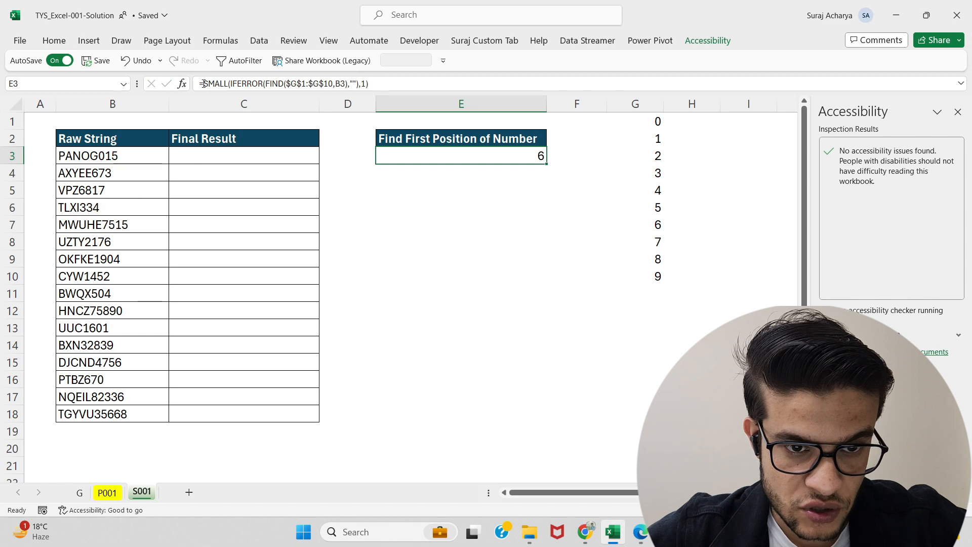
Step: Start a REPLACE formula in the first Final Result cell with B3 as old text and the pasted SMALL formula as start number
left_click(253, 152)
type("=r")
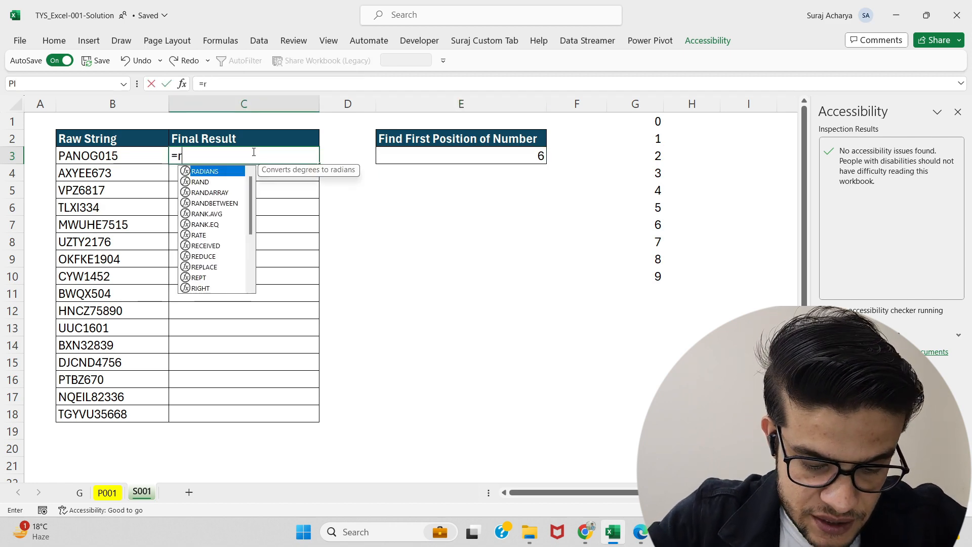
type("epl")
key("Tab")
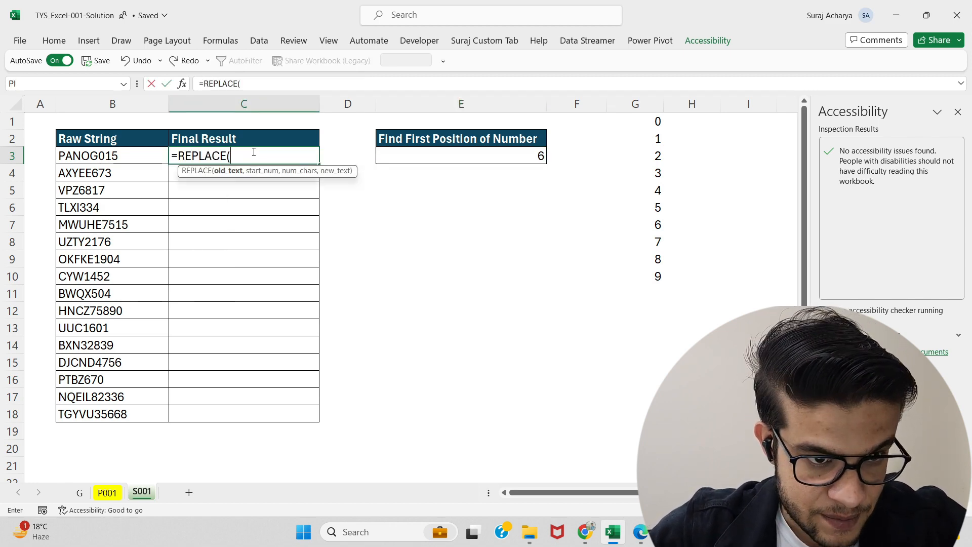
left_click(125, 158)
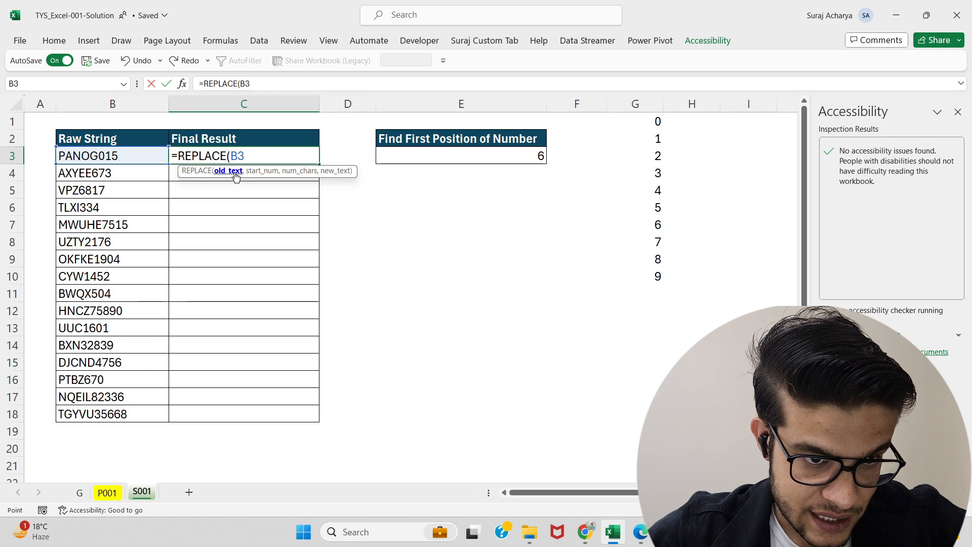
type(",")
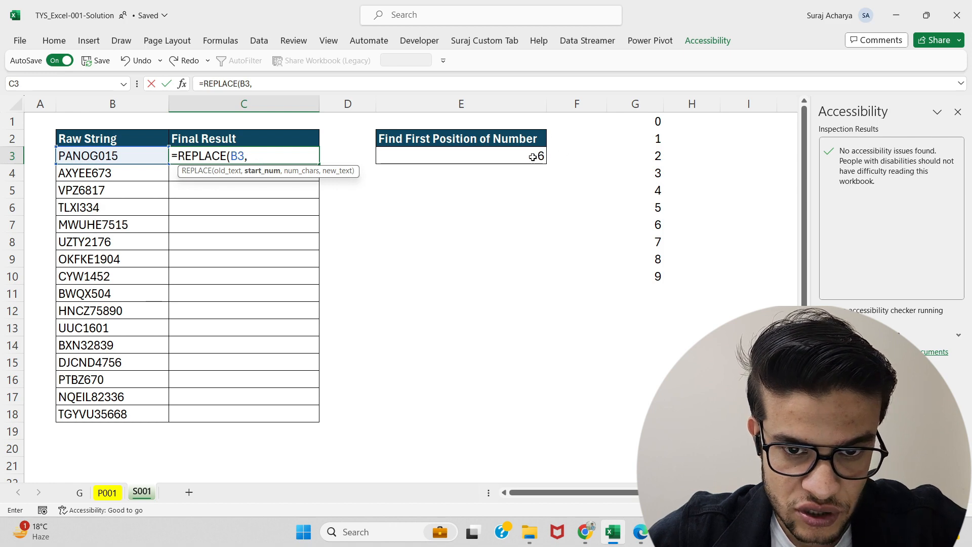
key("ctrl+v")
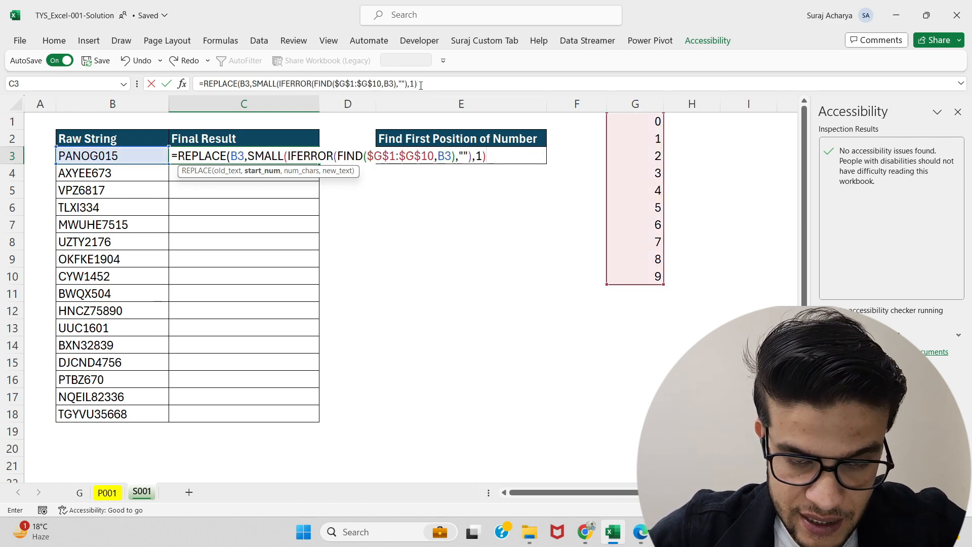
Step: Finish the REPLACE formula with 0 characters to replace and "-" as new text, and enter it
type(",")
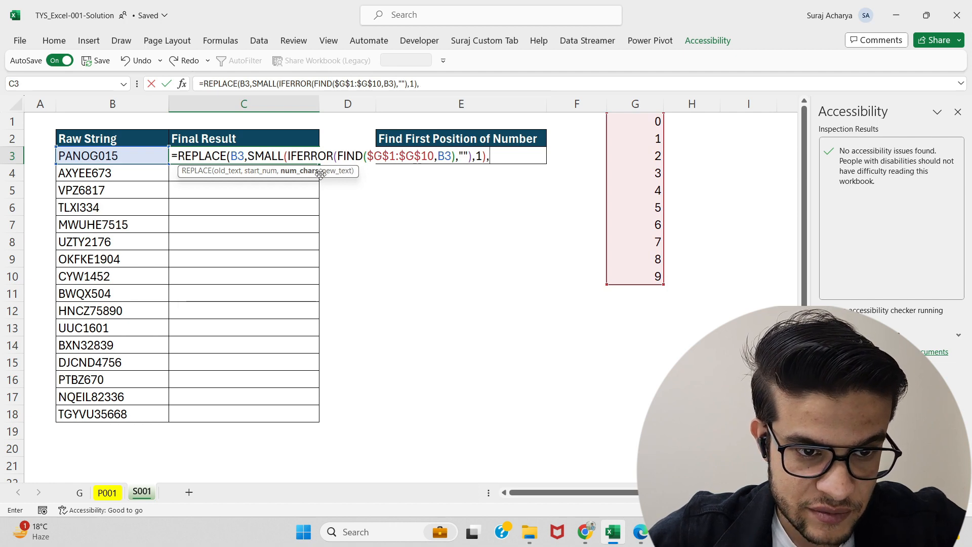
left_click(424, 84)
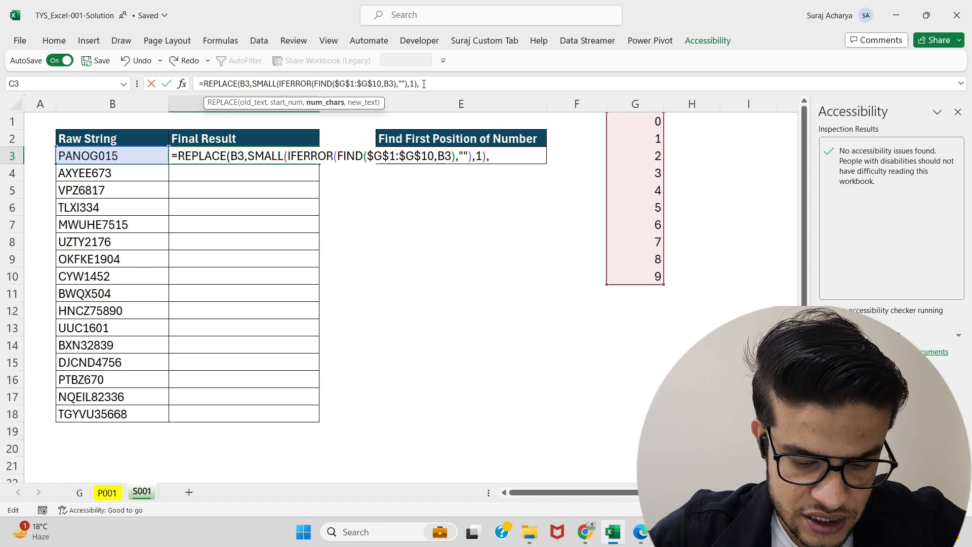
type("0")
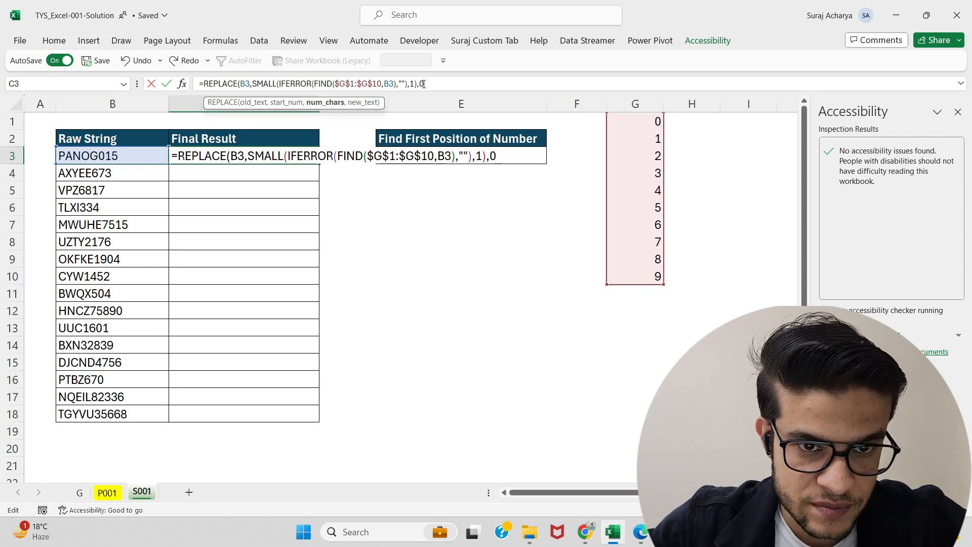
type(",")
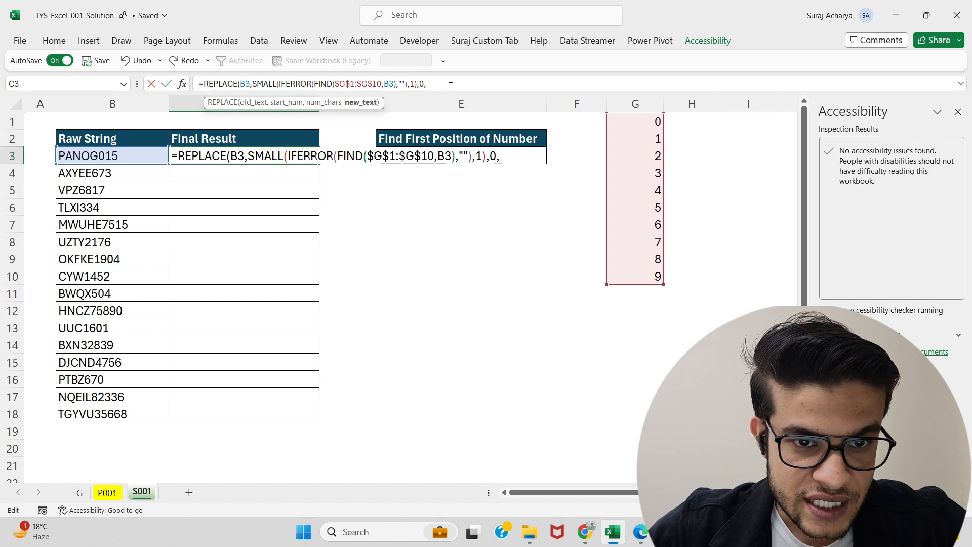
type("\"")
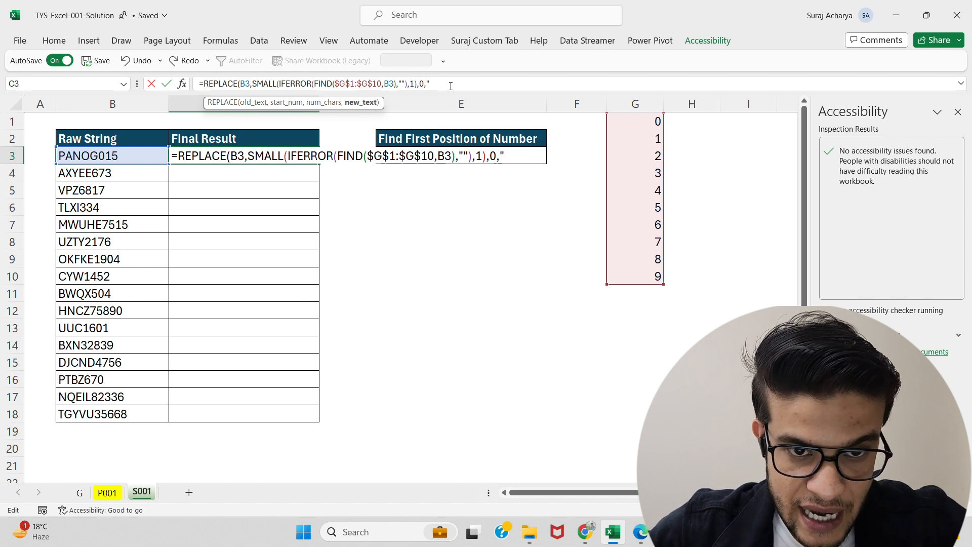
type("-\"")
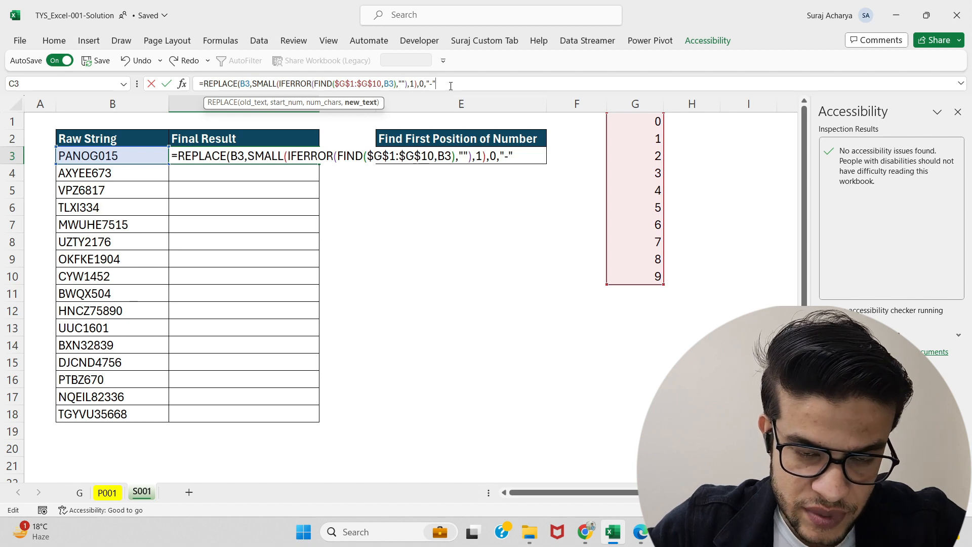
type(")")
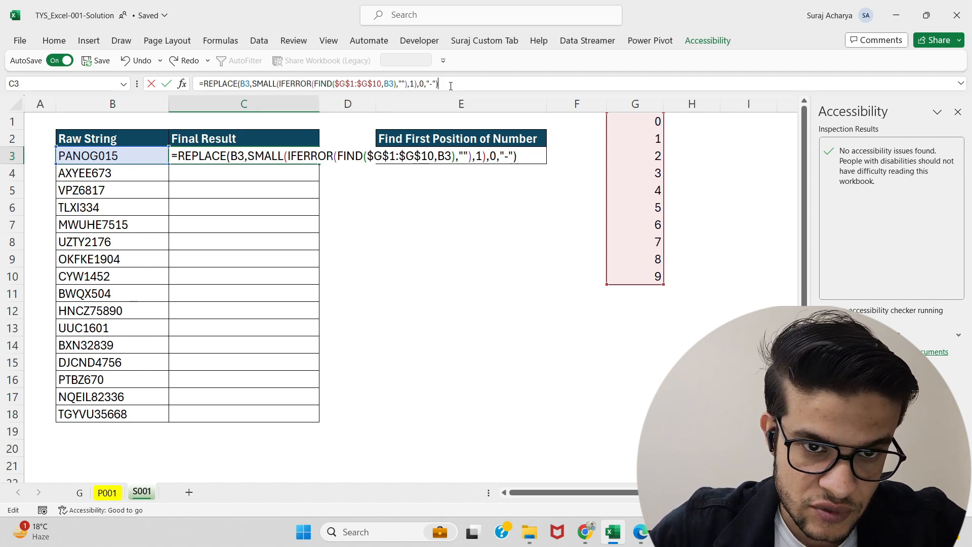
key("ctrl+Return")
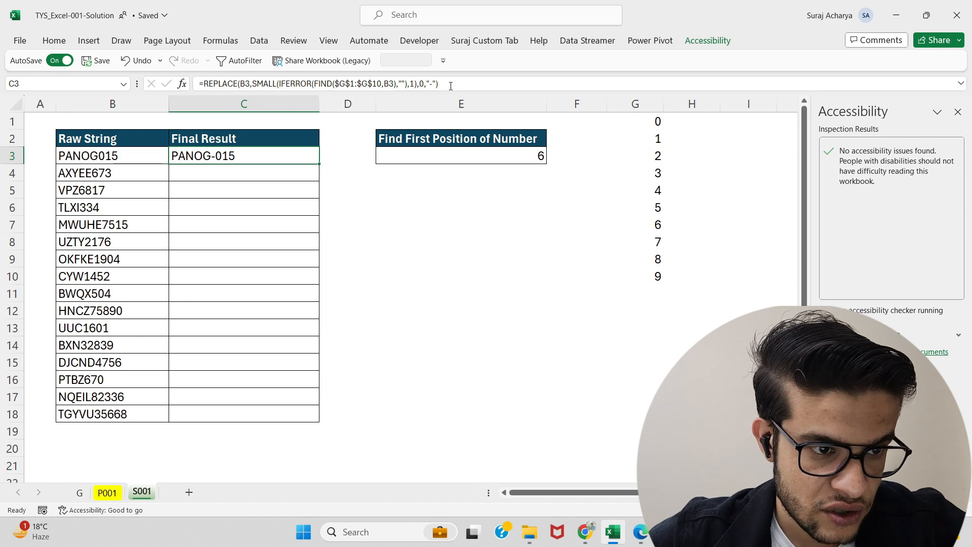